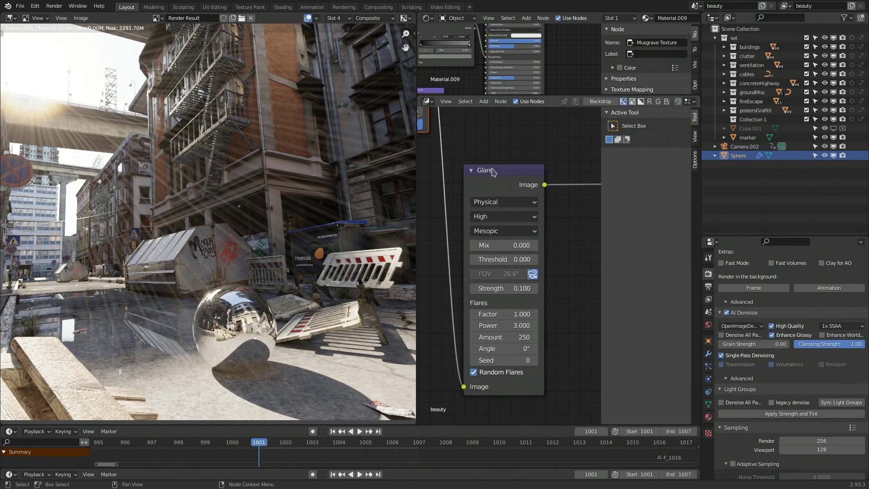
Step: Drag the Glare node slightly up and to the right in the compositor graph
drag(494, 172, 504, 138)
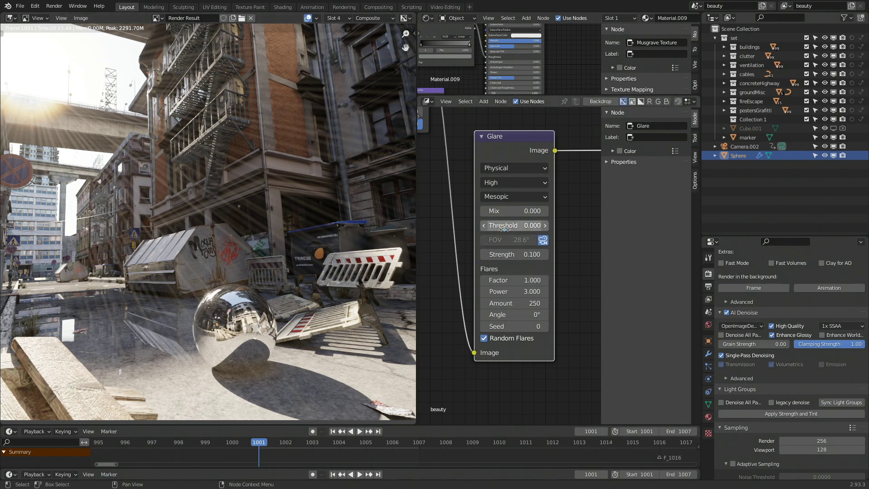
Step: Set the Glare node's Strength to 0.2
click(516, 255)
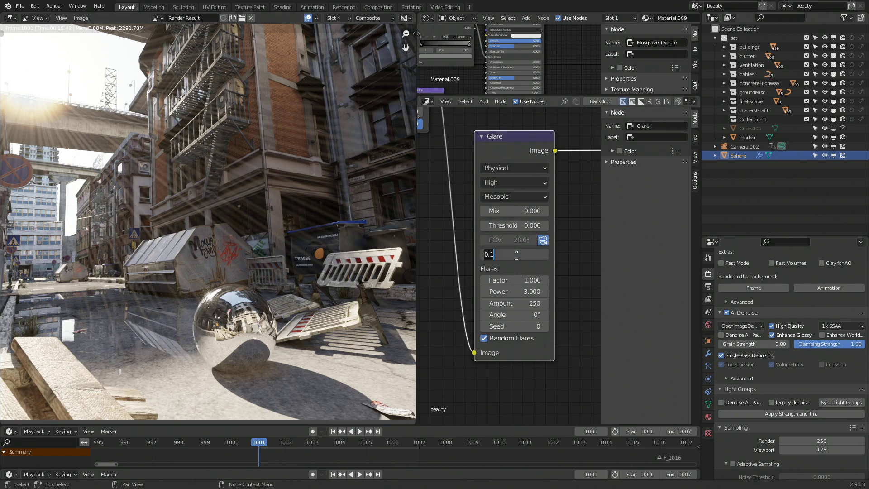
text(0.2)
key(Return)
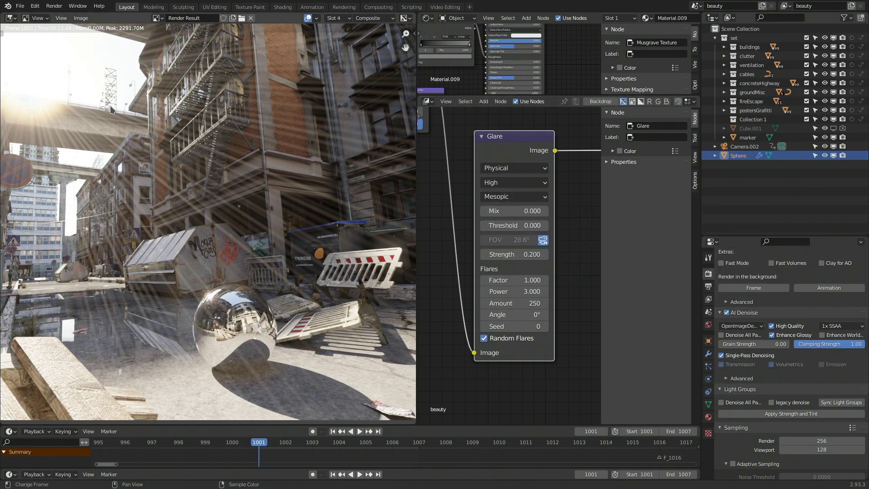
click(511, 197)
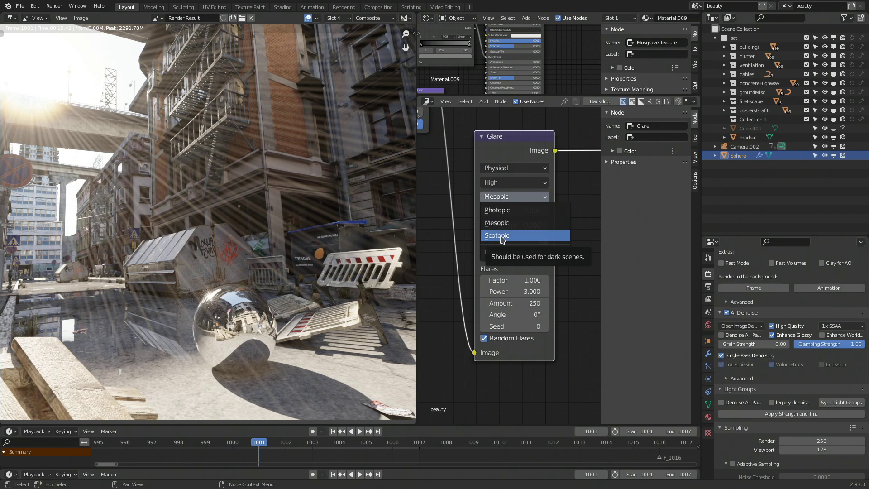
click(513, 197)
click(513, 196)
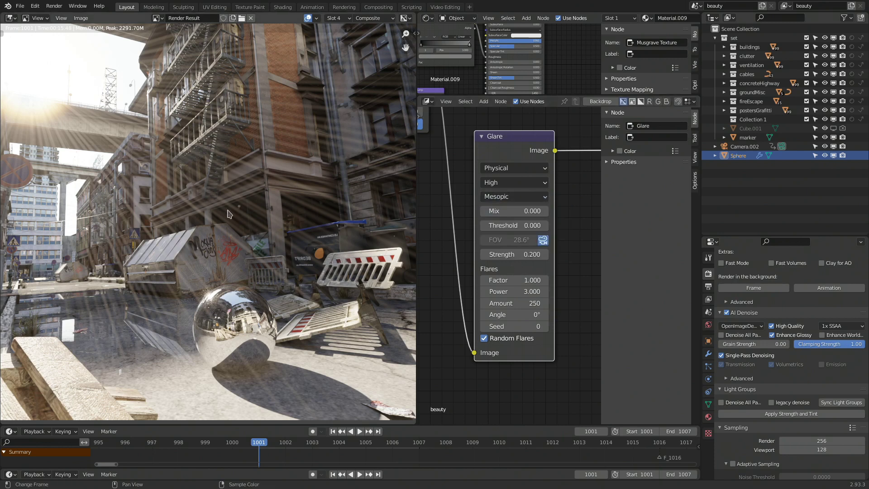
Step: Copy the Mesopic glare street render into render slot 5
key(j)
key(j)
key(j)
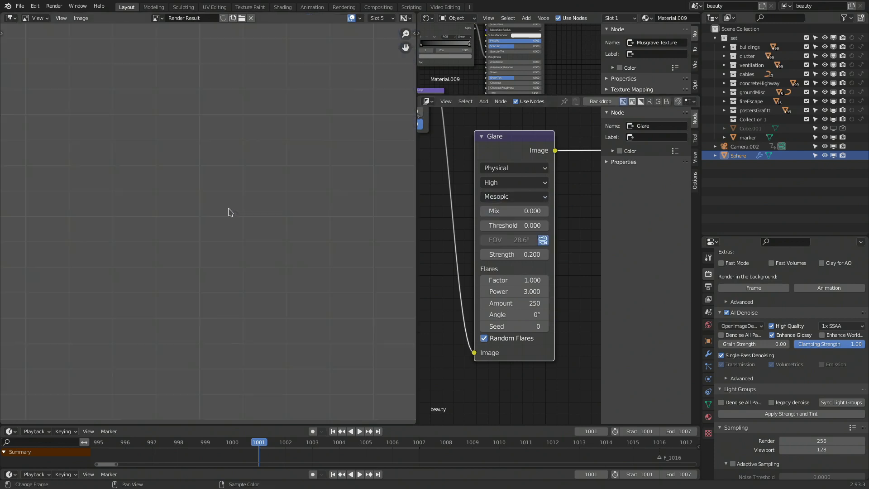
key(j)
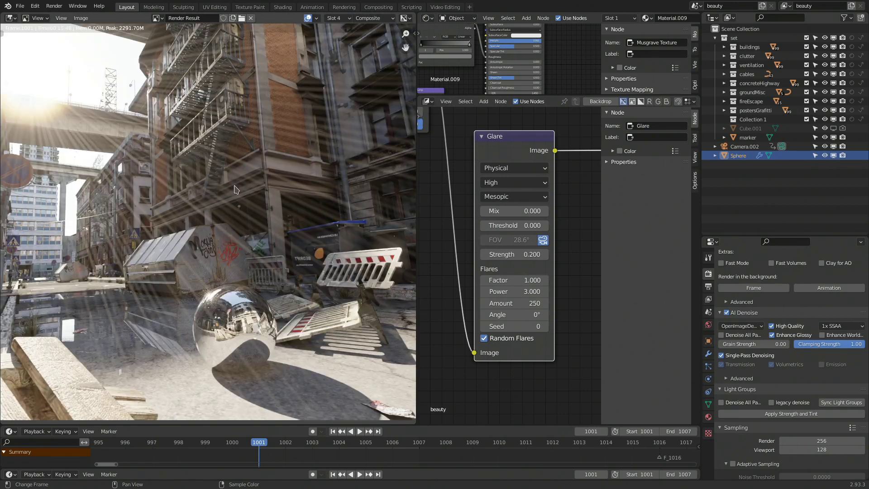
key(ctrl+j)
click(236, 203)
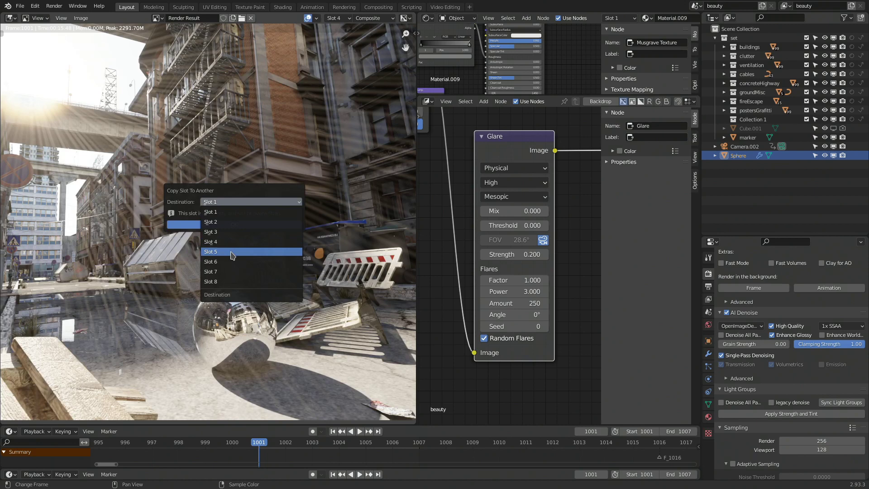
click(231, 253)
click(229, 219)
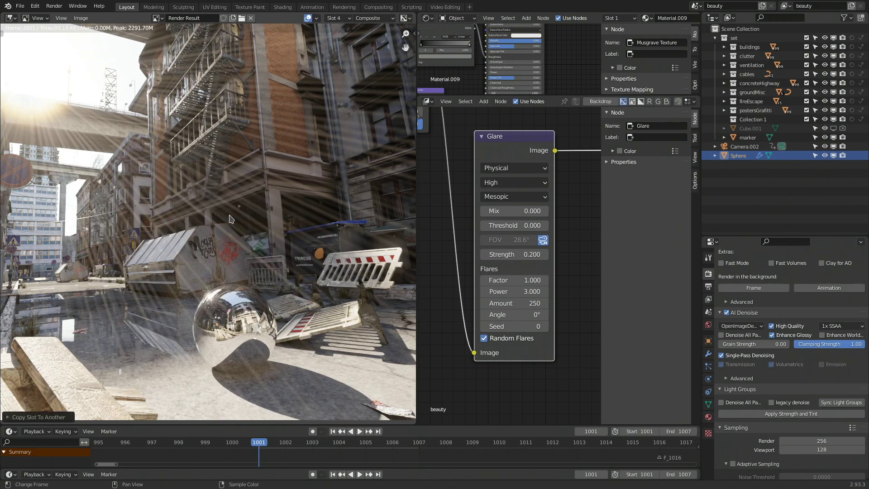
key(j)
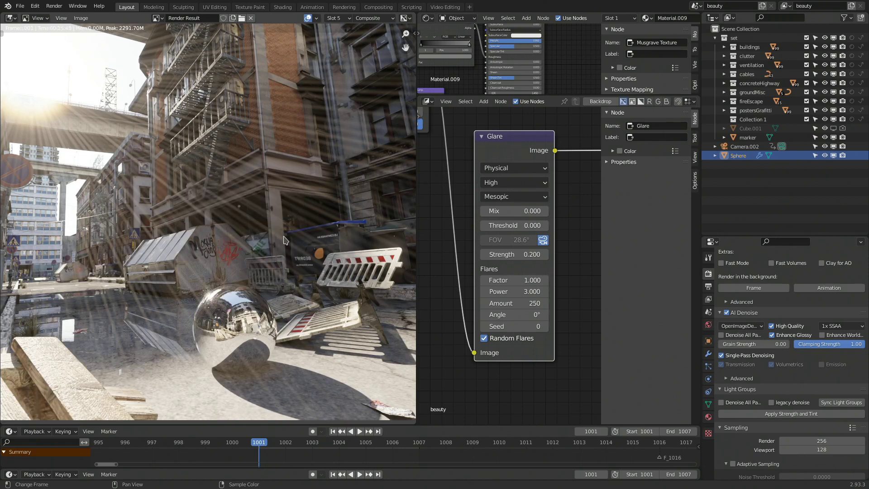
Step: Switch the glare adaptation to Photopic and compare it against slot 5 by toggling slots
click(509, 201)
click(514, 209)
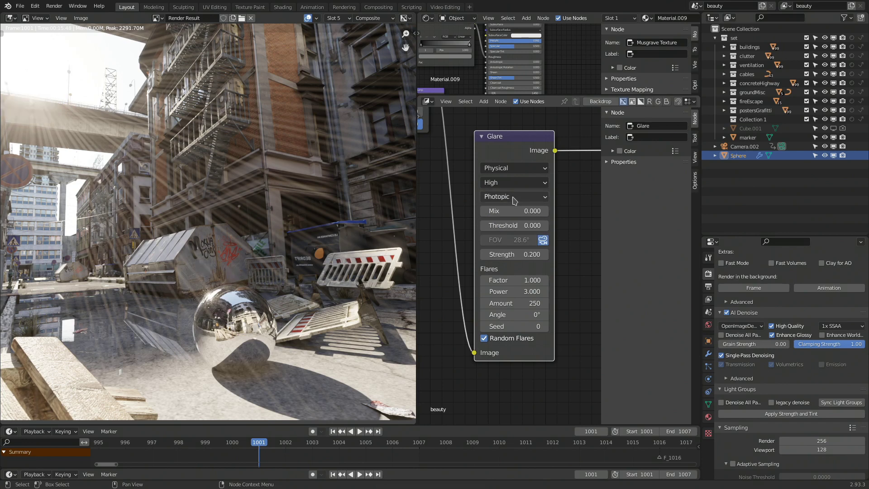
key(j)
key(j)
key(j)
key(j)
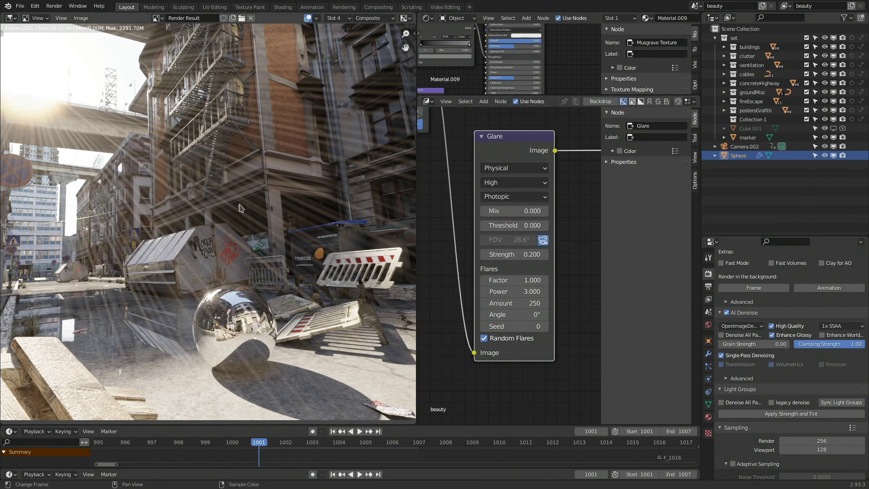
key(j)
key(j)
key(j)
key(j)
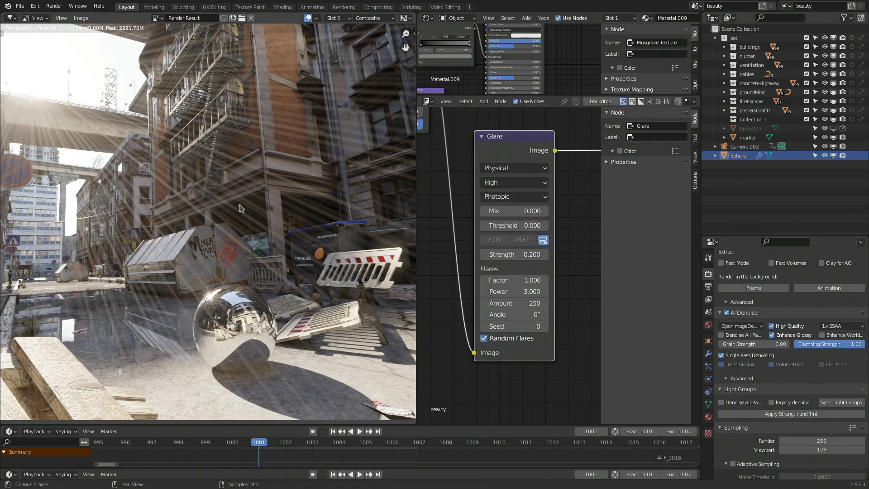
key(j)
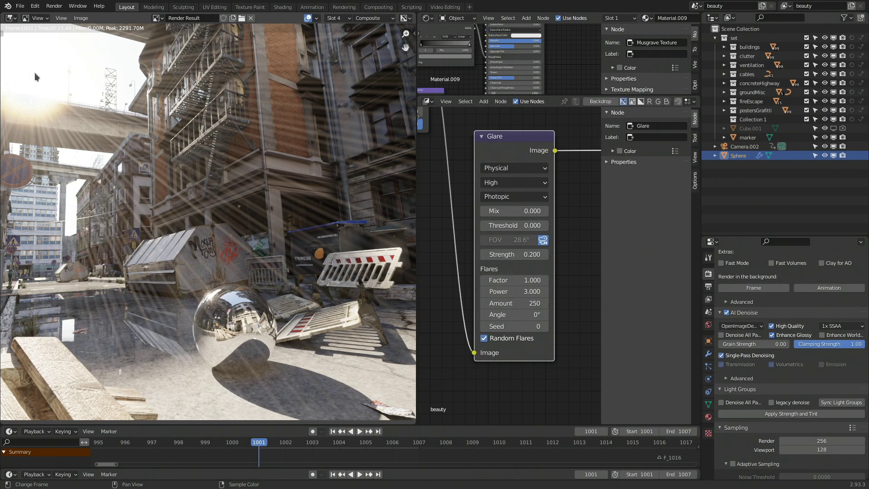
key(j)
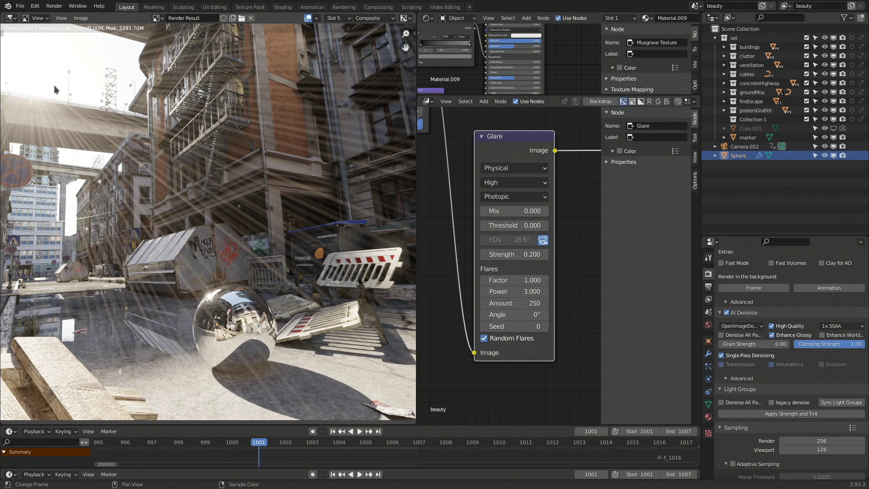
key(j)
key(j)
key(j)
key(j)
key(j)
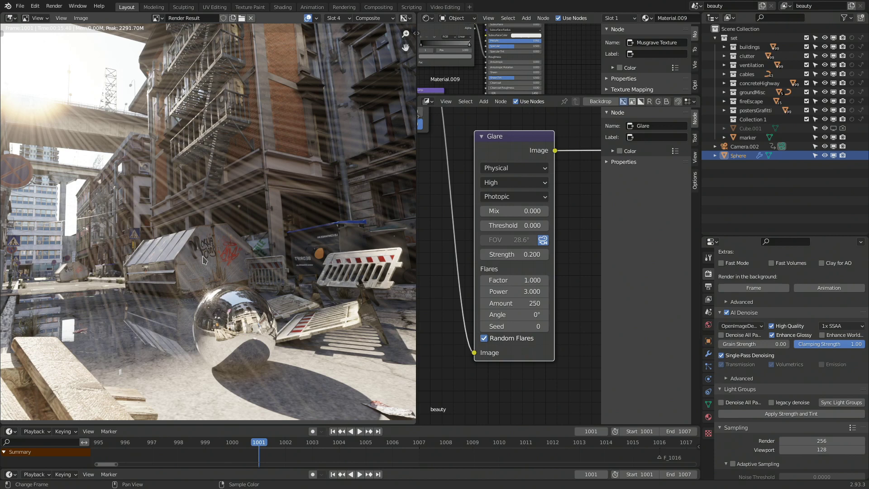
Step: Copy the Photopic render into render slot 6
key(shift+c)
click(220, 272)
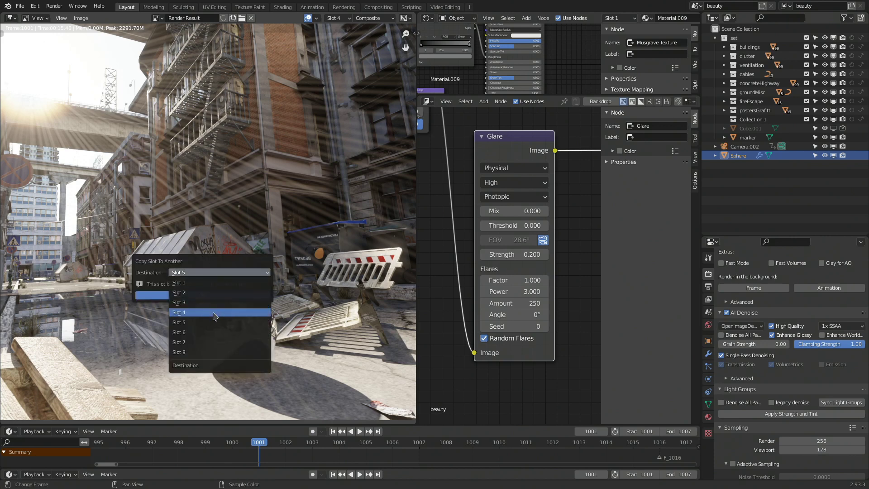
click(210, 333)
click(211, 293)
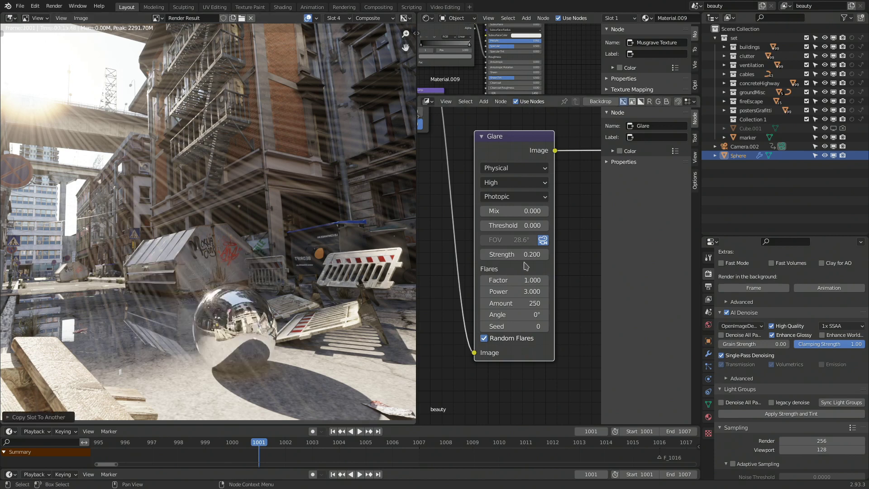
Step: Set flare Amount to 4, turn off Random Flares, and compare slots 4, 5 and 6
click(520, 302)
text(4)
key(Return)
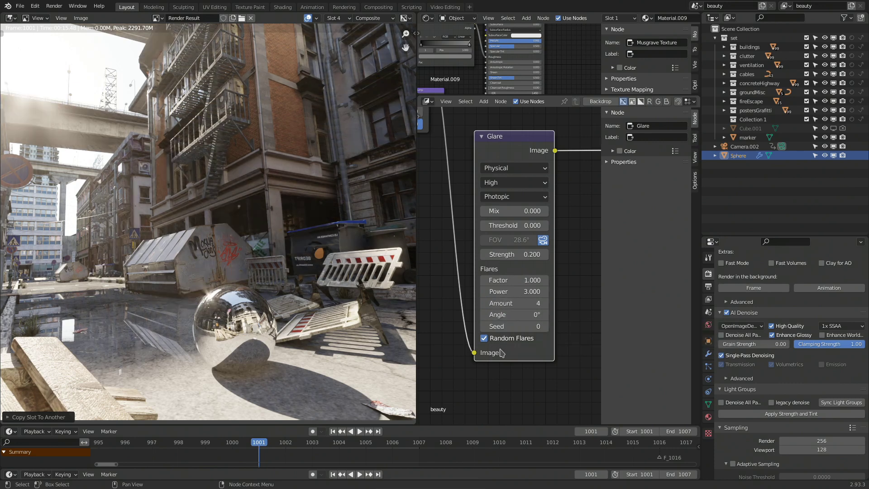
click(484, 339)
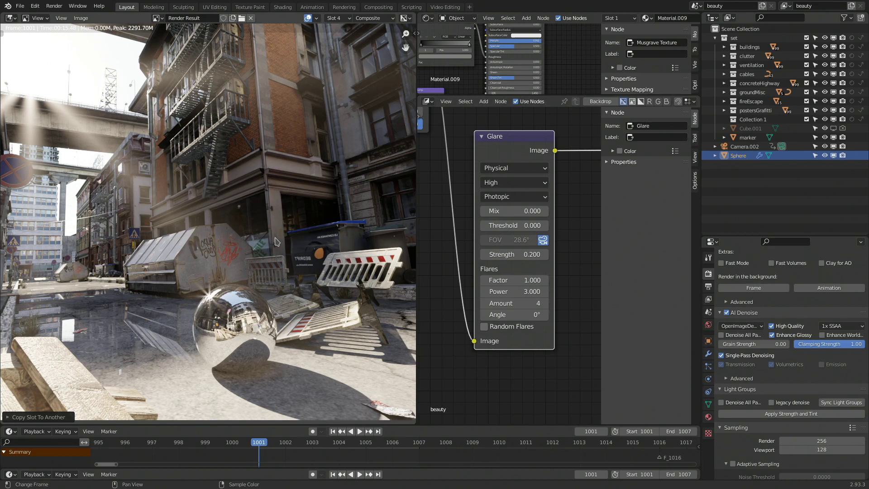
key(j)
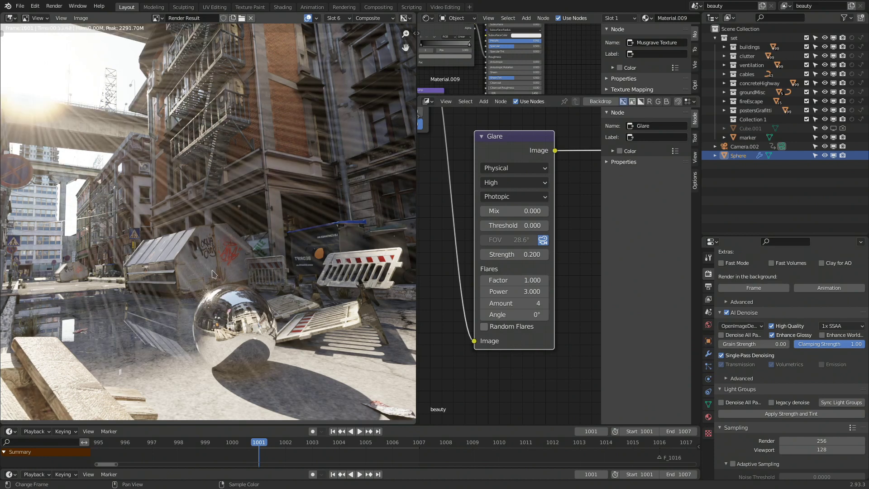
key(alt+j)
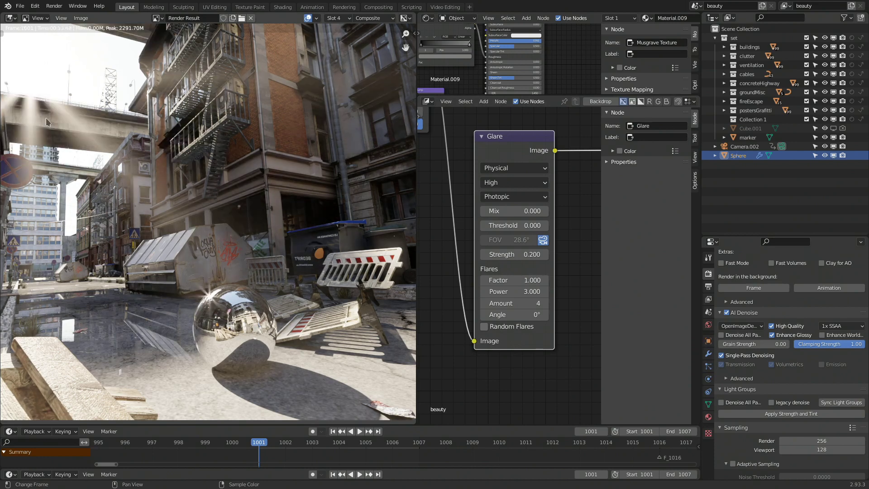
key(j)
key(j)
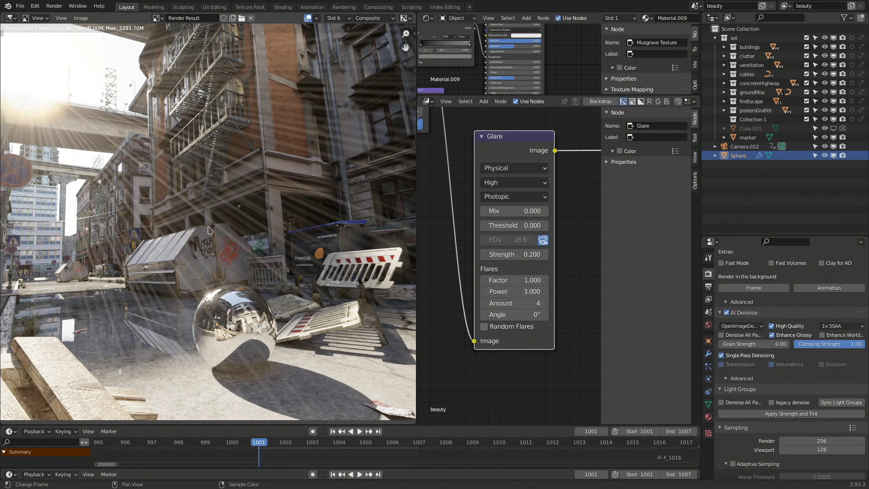
Step: Copy the render into Slot 7 and set the glare adaptation to Mesopic
key(ctrl+c)
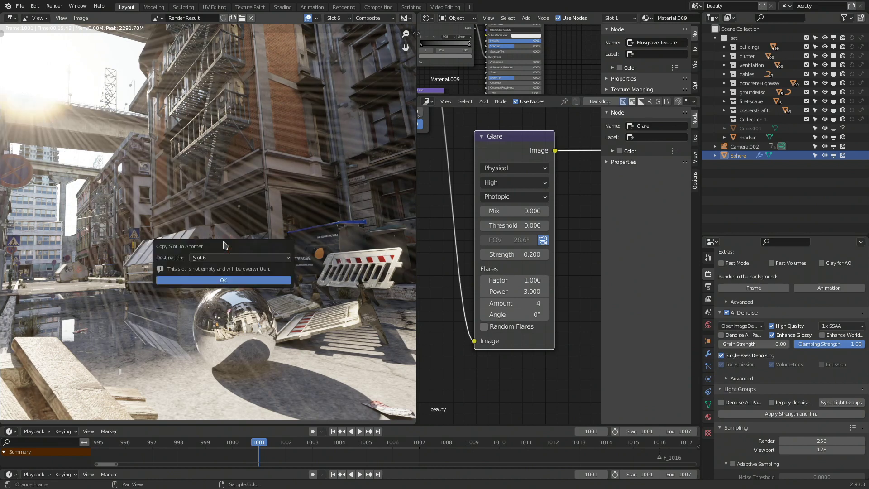
click(248, 257)
click(227, 327)
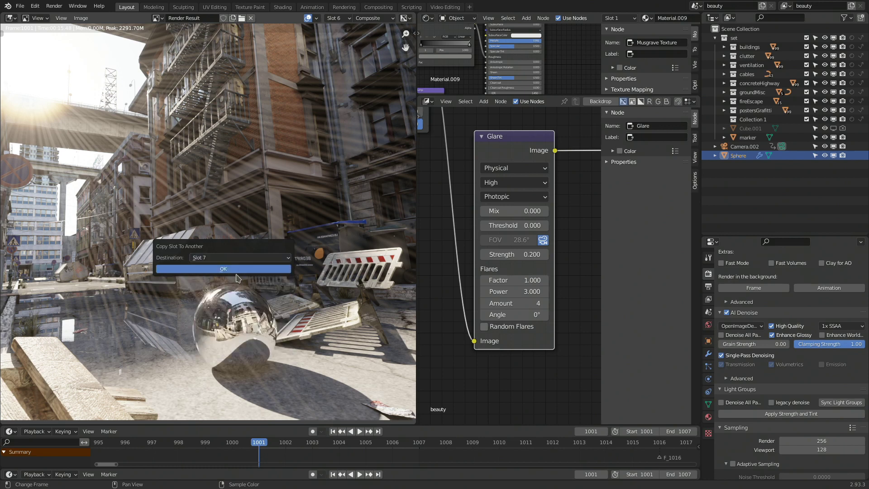
click(238, 279)
click(513, 196)
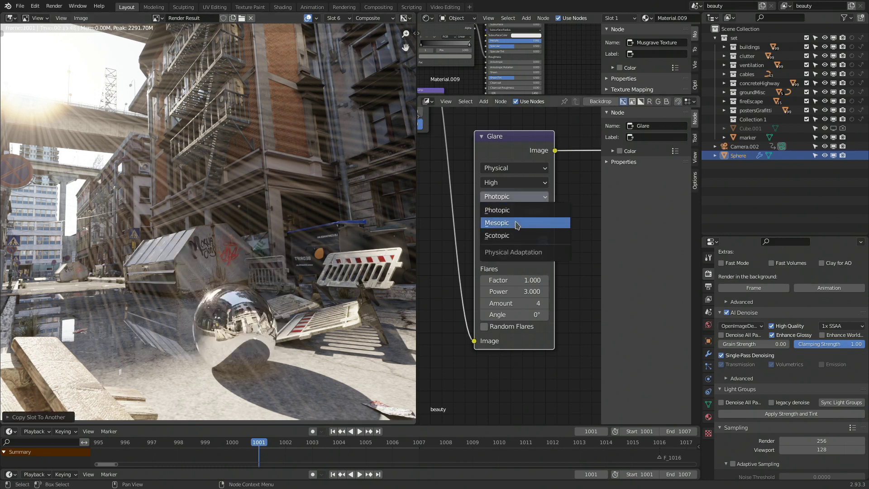
click(517, 222)
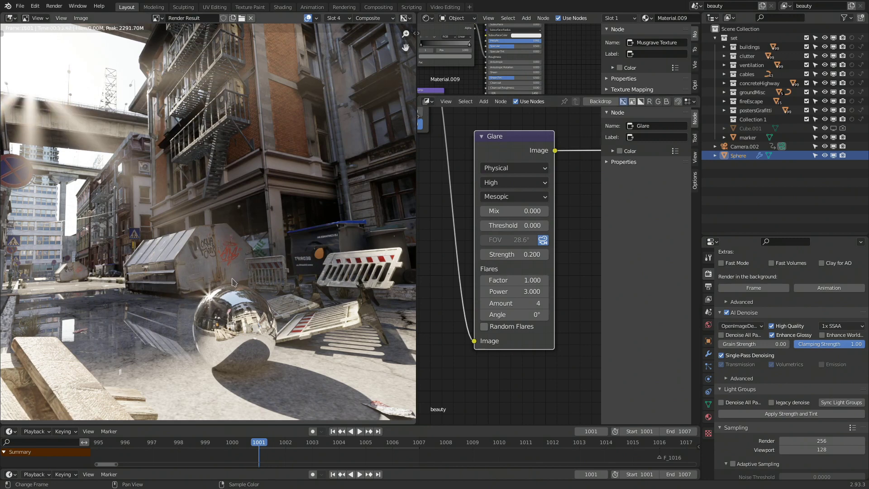
Step: Flip between render slots 4, 5, 6 and 7 to compare the glare variants
key(4)
key(7)
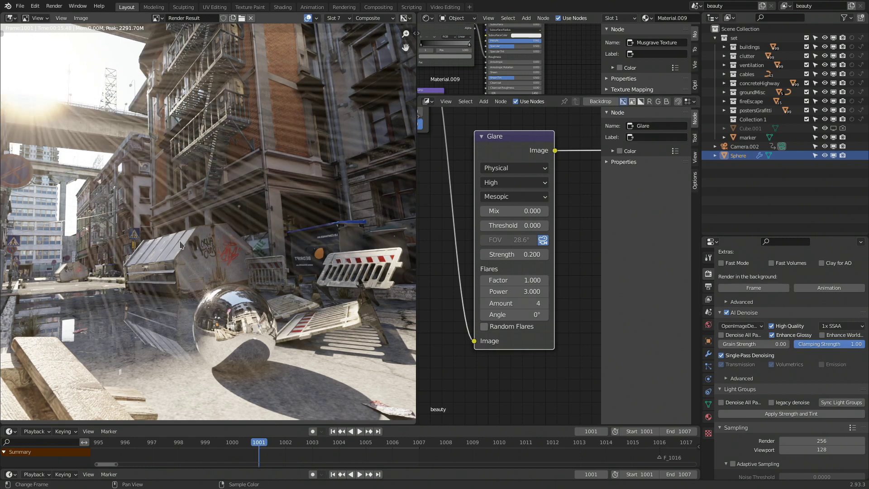
key(6)
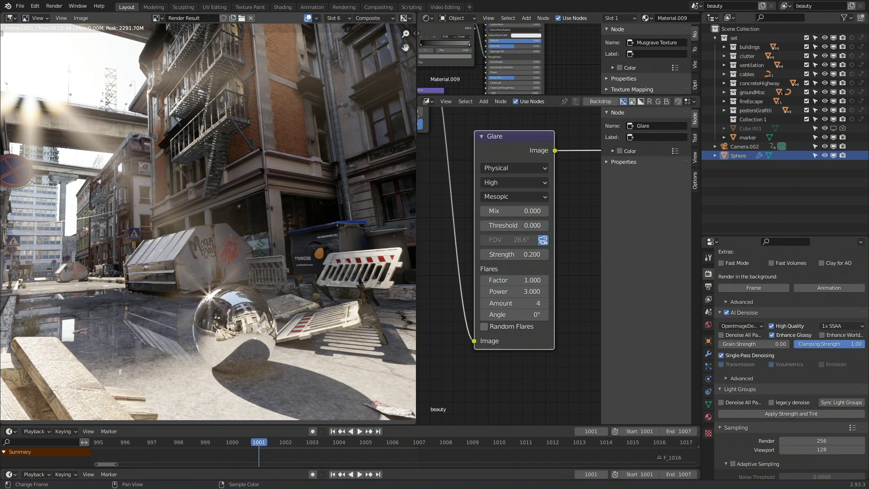
key(5)
key(6)
key(5)
key(6)
key(5)
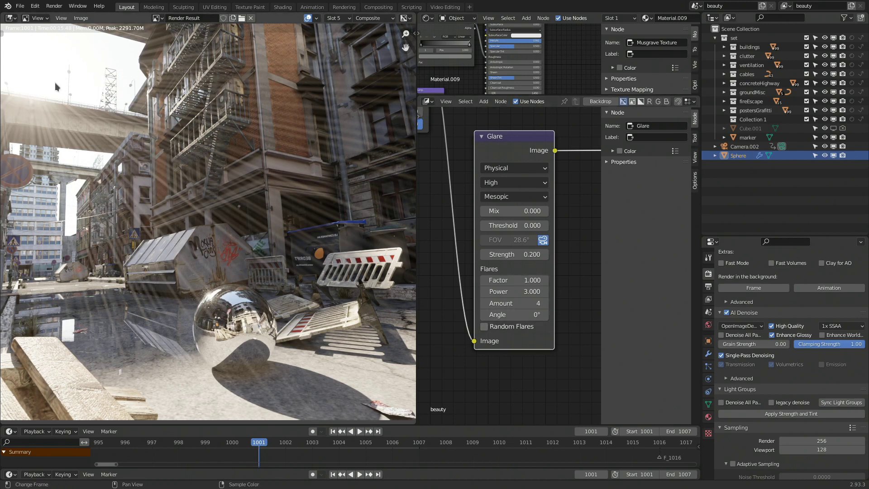
key(6)
key(7)
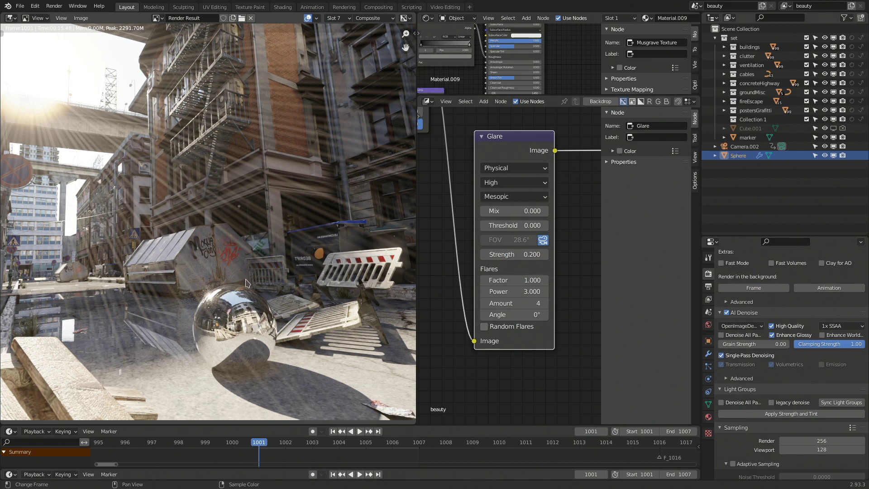
Step: Return to the 3D viewport in Solid shading and orbit out of camera view
key(Escape)
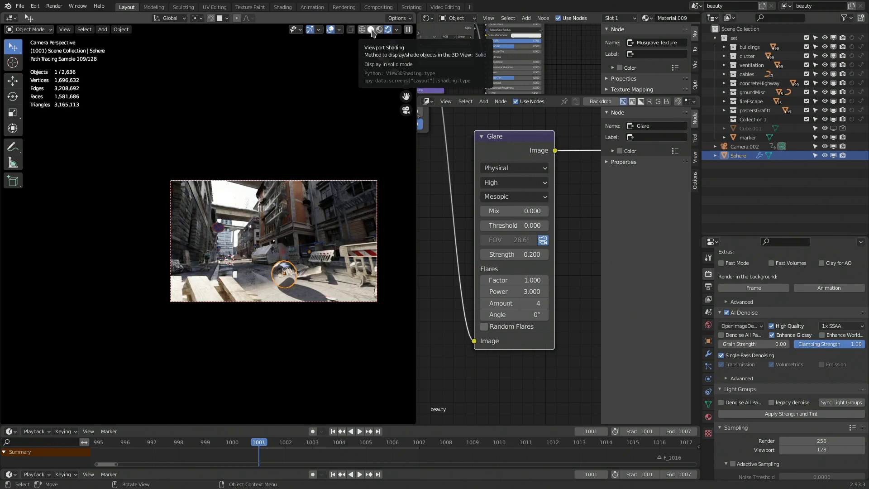
click(372, 30)
middle_drag(258, 258, 255, 267)
Step: Add a mesh Cube beside the sphere and start moving it
key(shift+a)
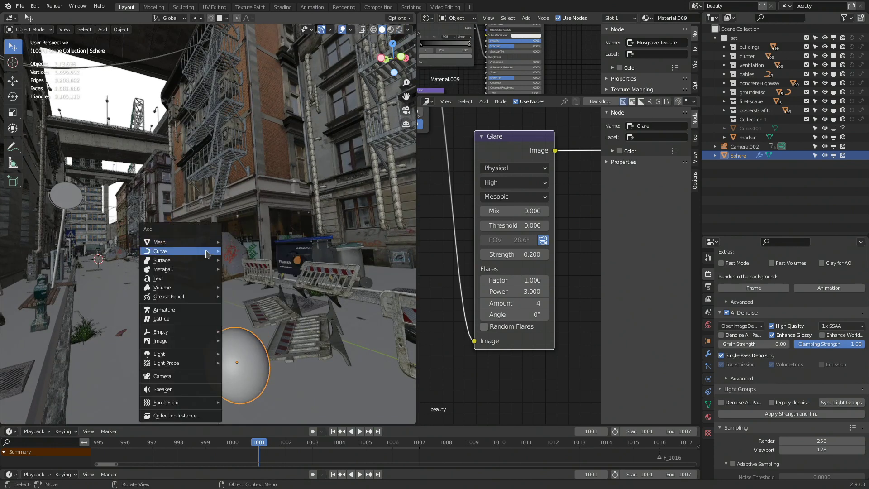
mouse_move(198, 267)
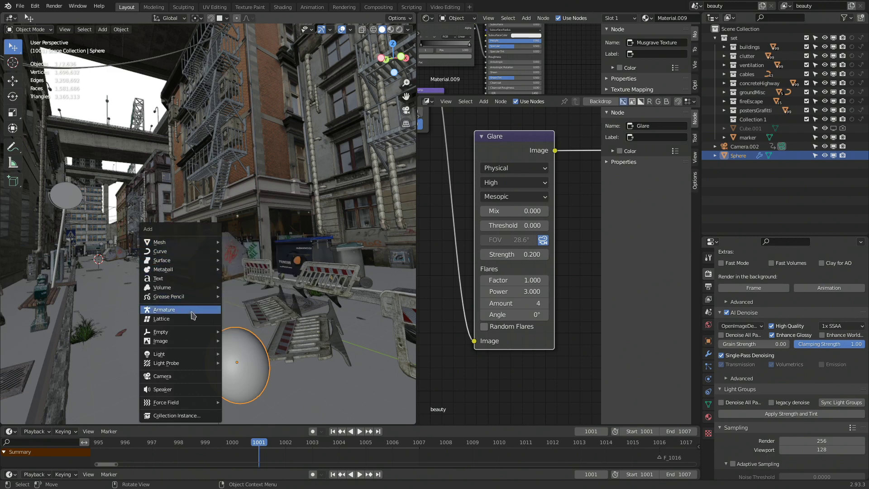
mouse_move(189, 345)
mouse_move(199, 243)
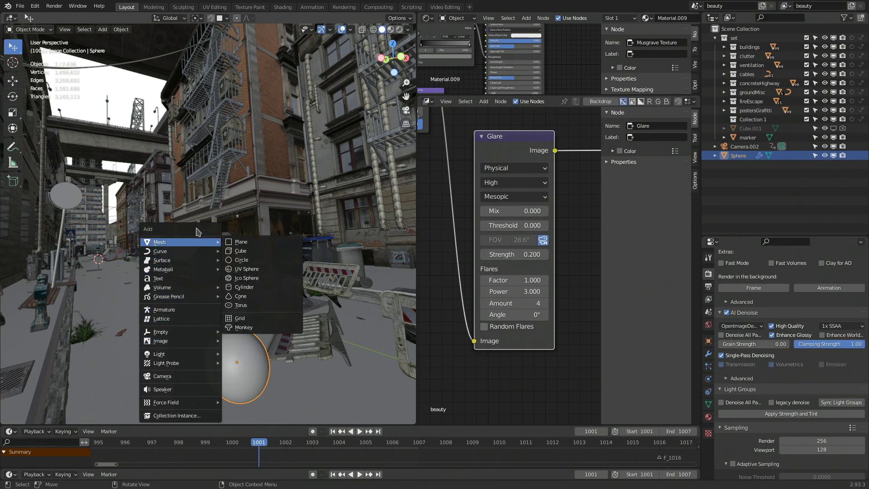
click(240, 252)
key(g)
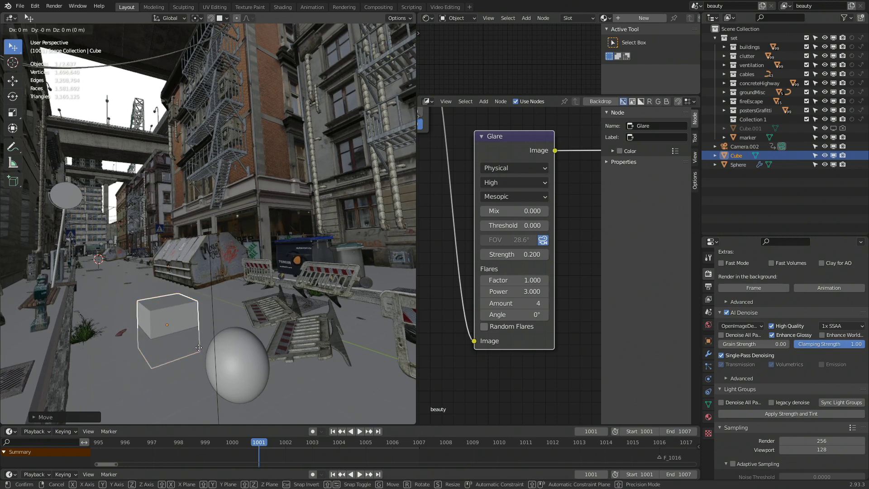
Step: Raise the cube along Z, then inset every face individually with 0.55 m thickness
key(z)
click(188, 272)
key(Tab)
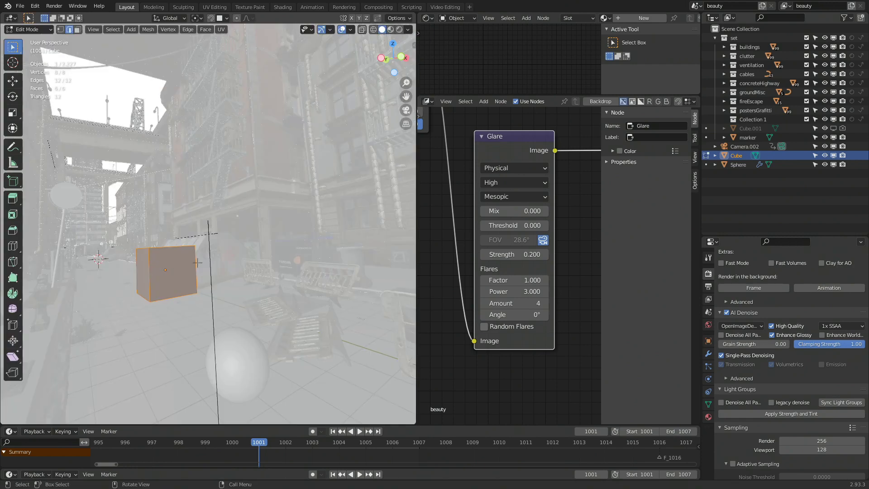
key(i)
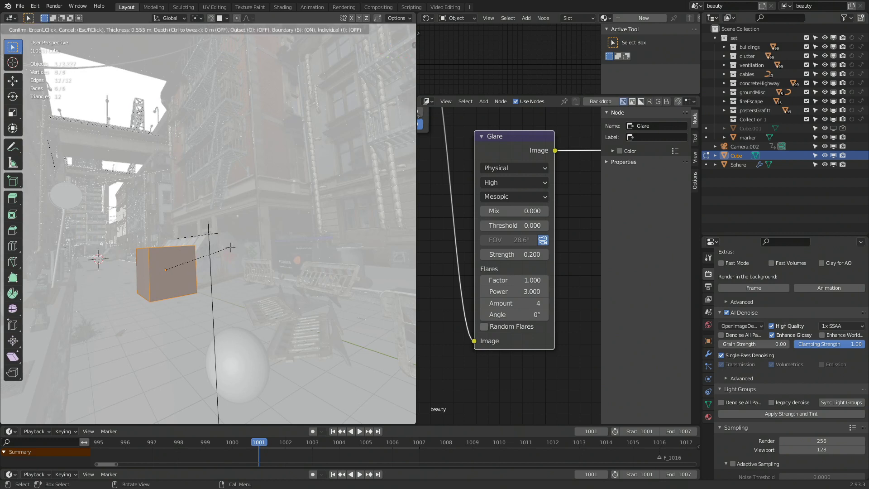
click(208, 253)
click(42, 417)
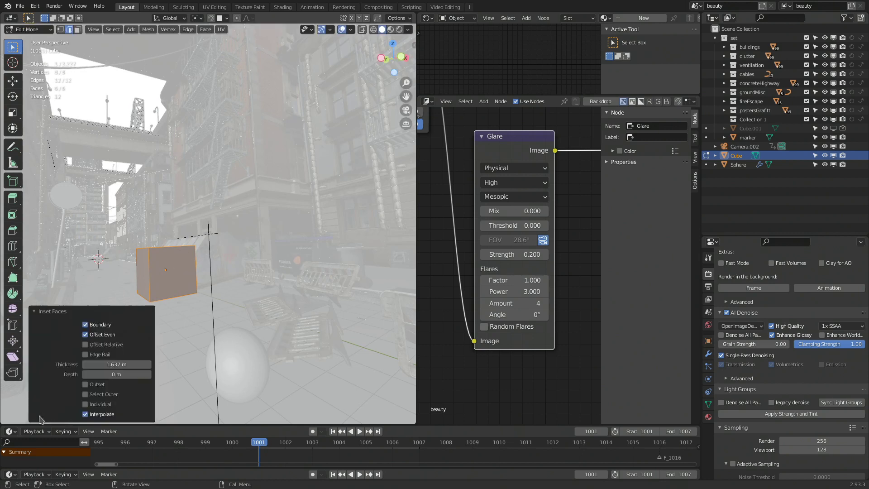
click(96, 404)
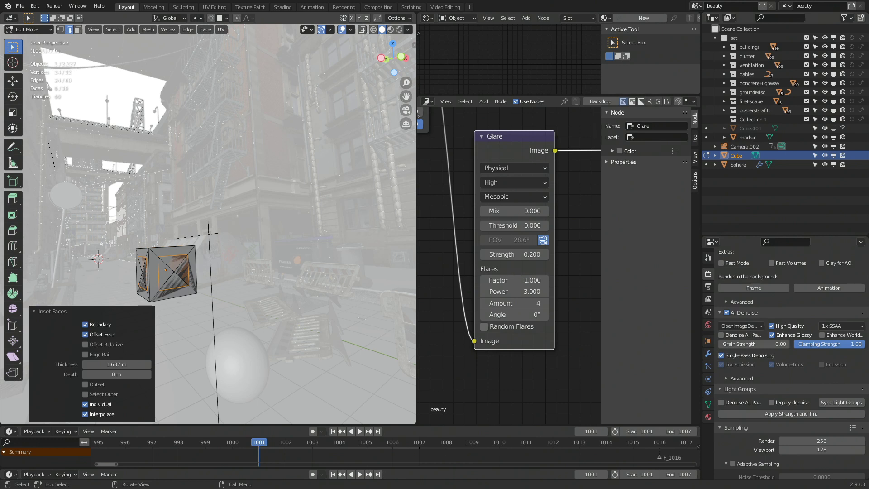
drag(118, 365, 71, 364)
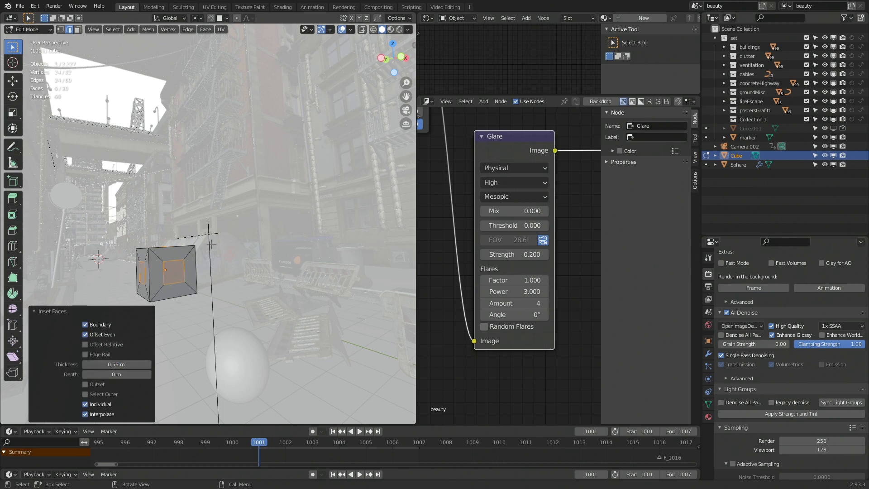
Step: Run Portals Creator on the inset faces, then select portal Area.003 and orbit to inspect
right_click(179, 277)
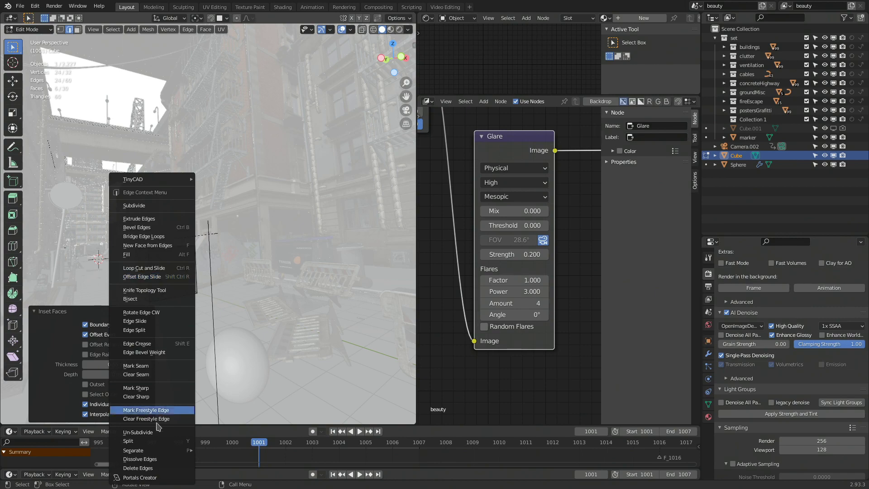
click(145, 477)
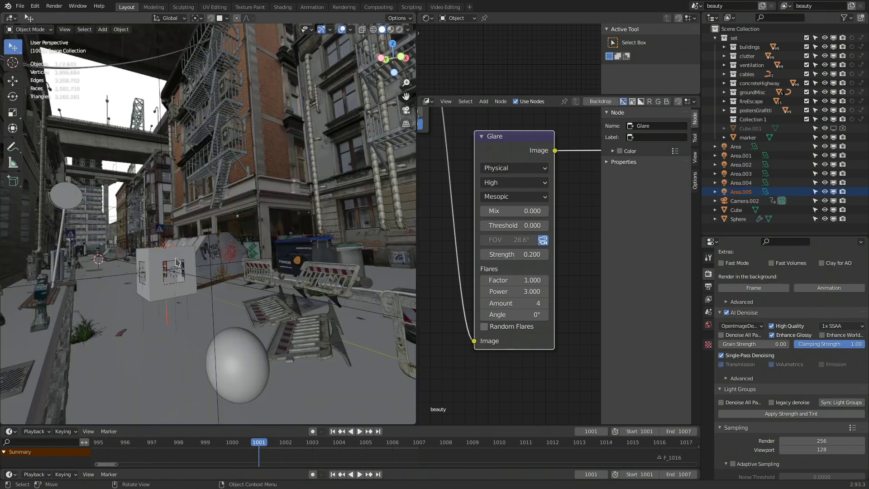
scroll(192, 277, up, 5)
click(192, 277)
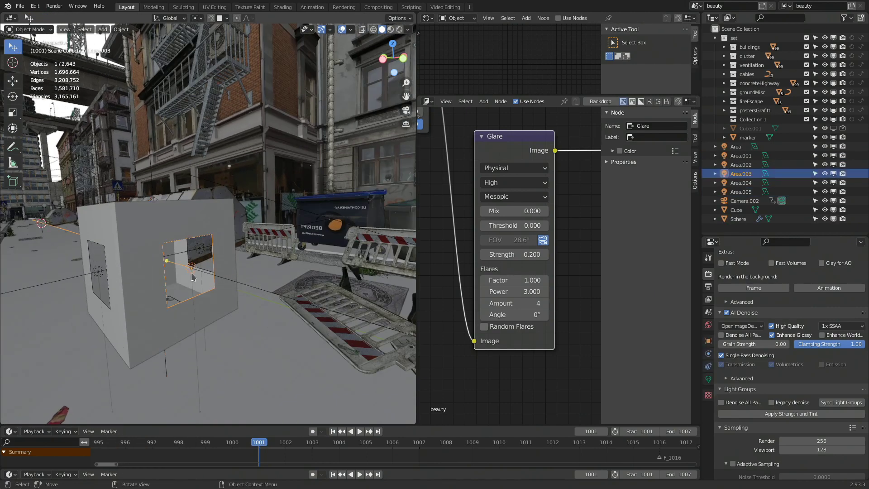
middle_drag(192, 277, 212, 251)
Step: Select portal Area.003 and drag its size gizmo outward to enlarge it
click(168, 289)
click(229, 325)
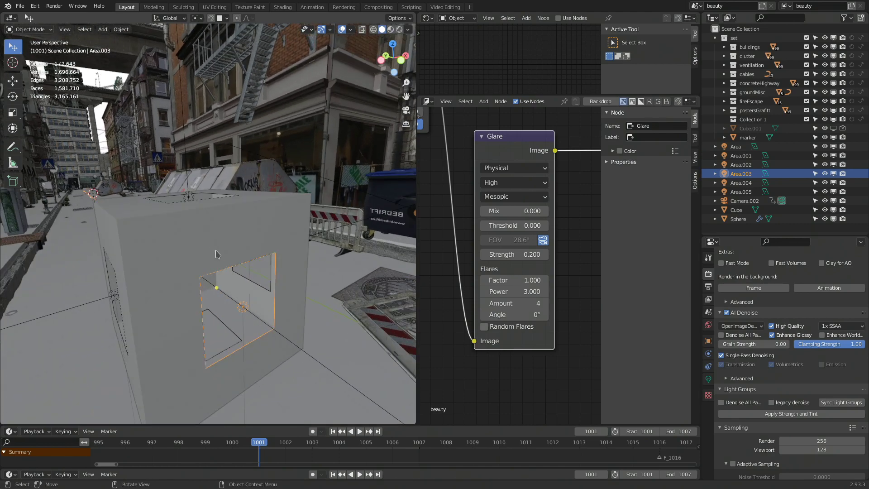
scroll(215, 254, down, 6)
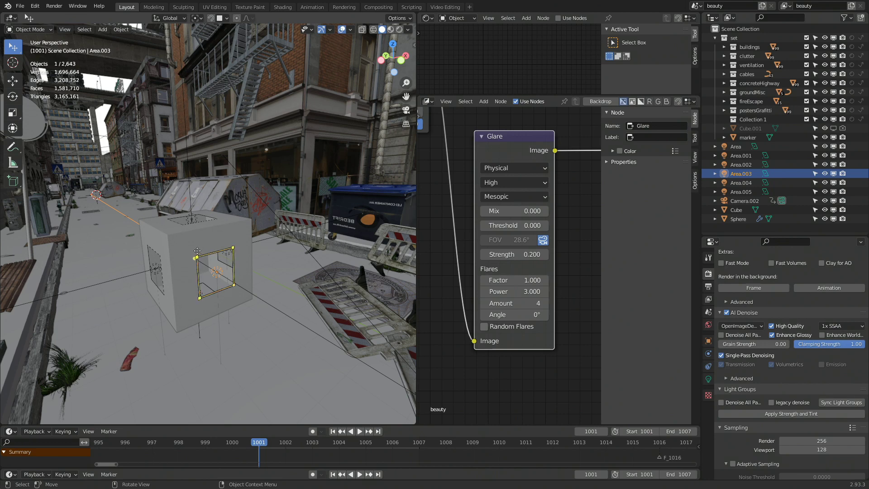
mouse_move(197, 257)
mouse_down()
mouse_move(185, 249)
mouse_move(206, 264)
mouse_up()
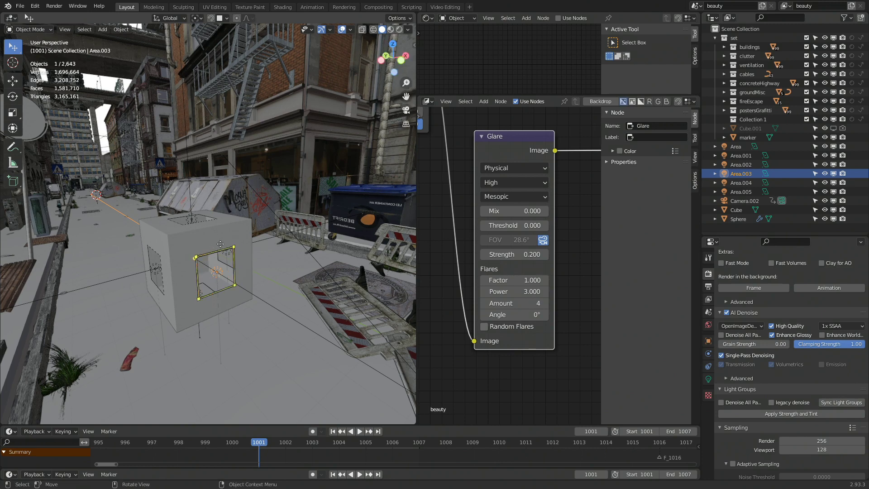